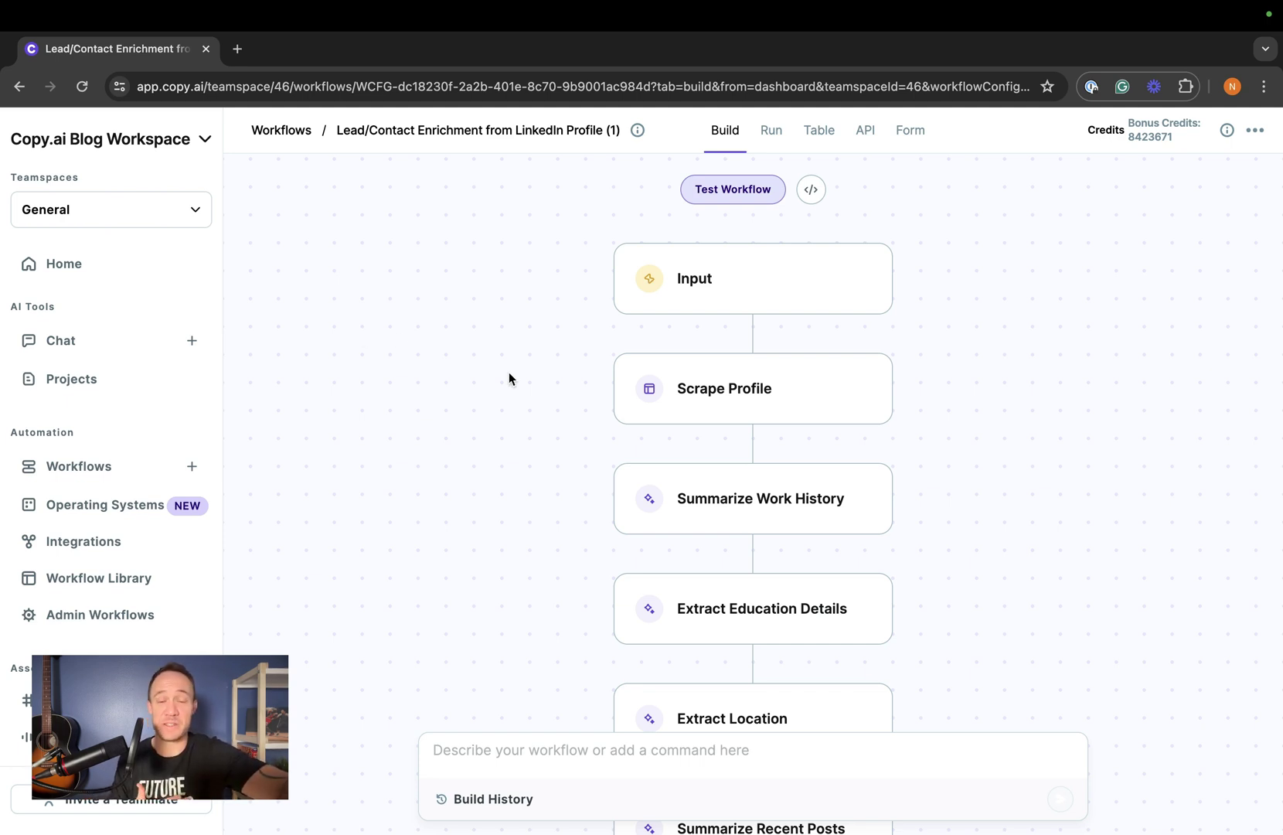
- Scroll down the Lead/Contact Enrichment from LinkedIn Profile workflow to reveal its Input and Scrape Profile steps
{"action": "scroll", "coordinate": [508, 372], "scroll_direction": "down", "scroll_amount": 2}
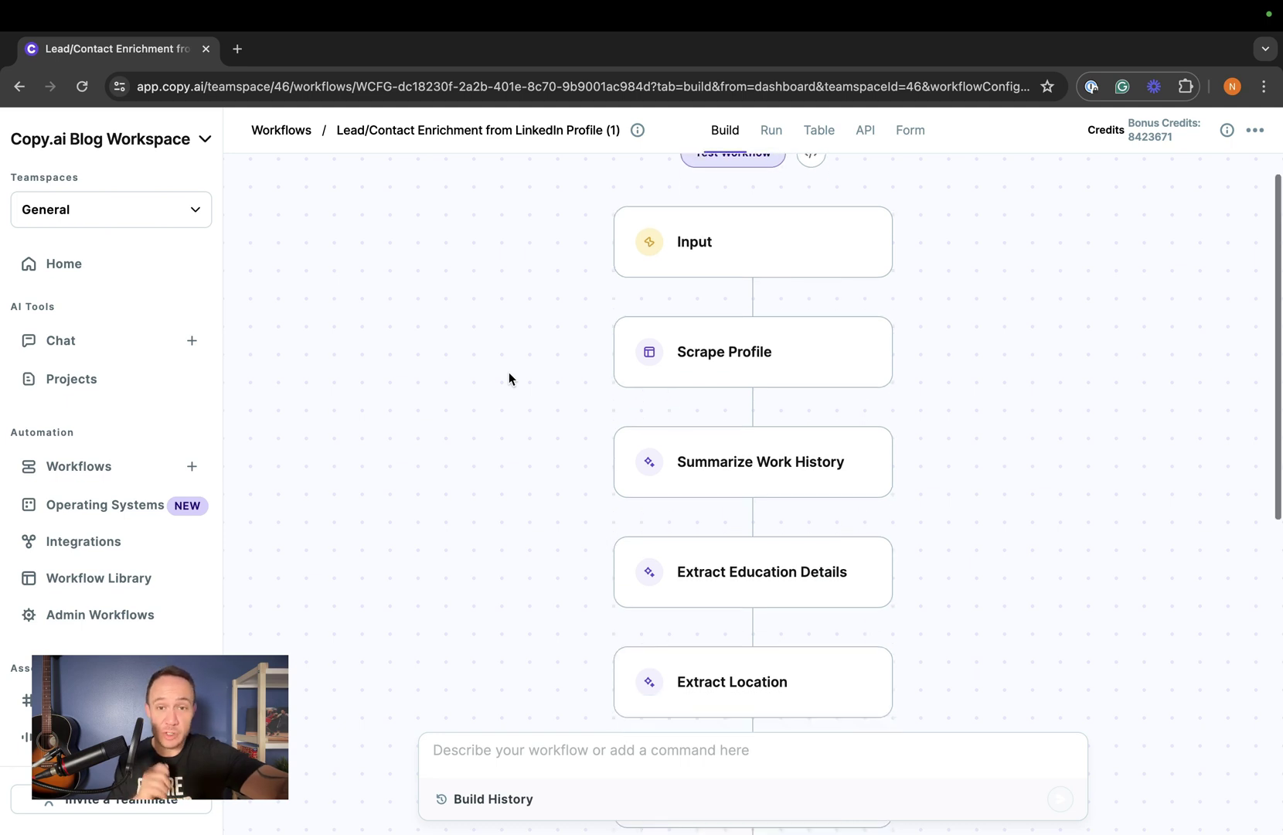
{"action": "scroll", "coordinate": [586, 367], "scroll_direction": "down", "scroll_amount": 5}
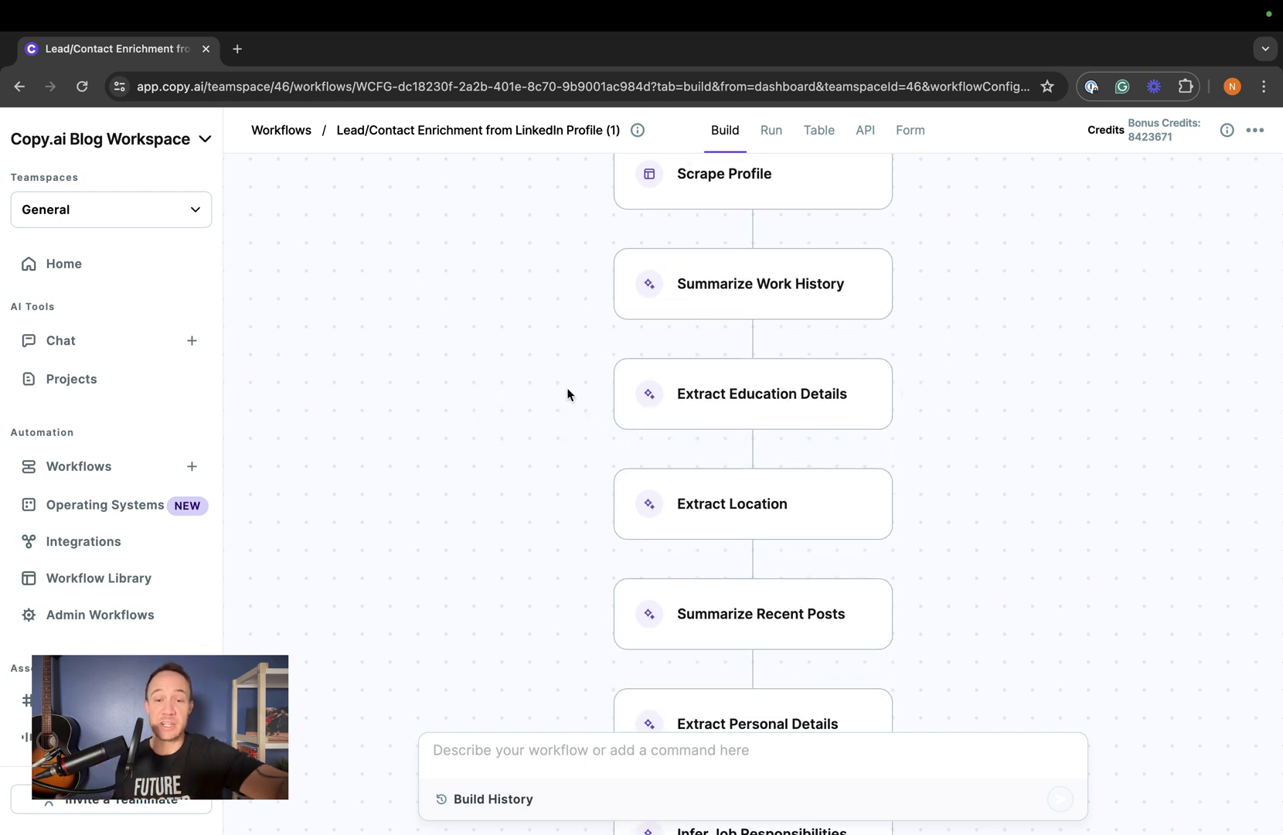
{"action": "scroll", "coordinate": [567, 391], "scroll_direction": "down", "scroll_amount": 5}
{"action": "scroll", "coordinate": [574, 348], "scroll_direction": "down", "scroll_amount": 4}
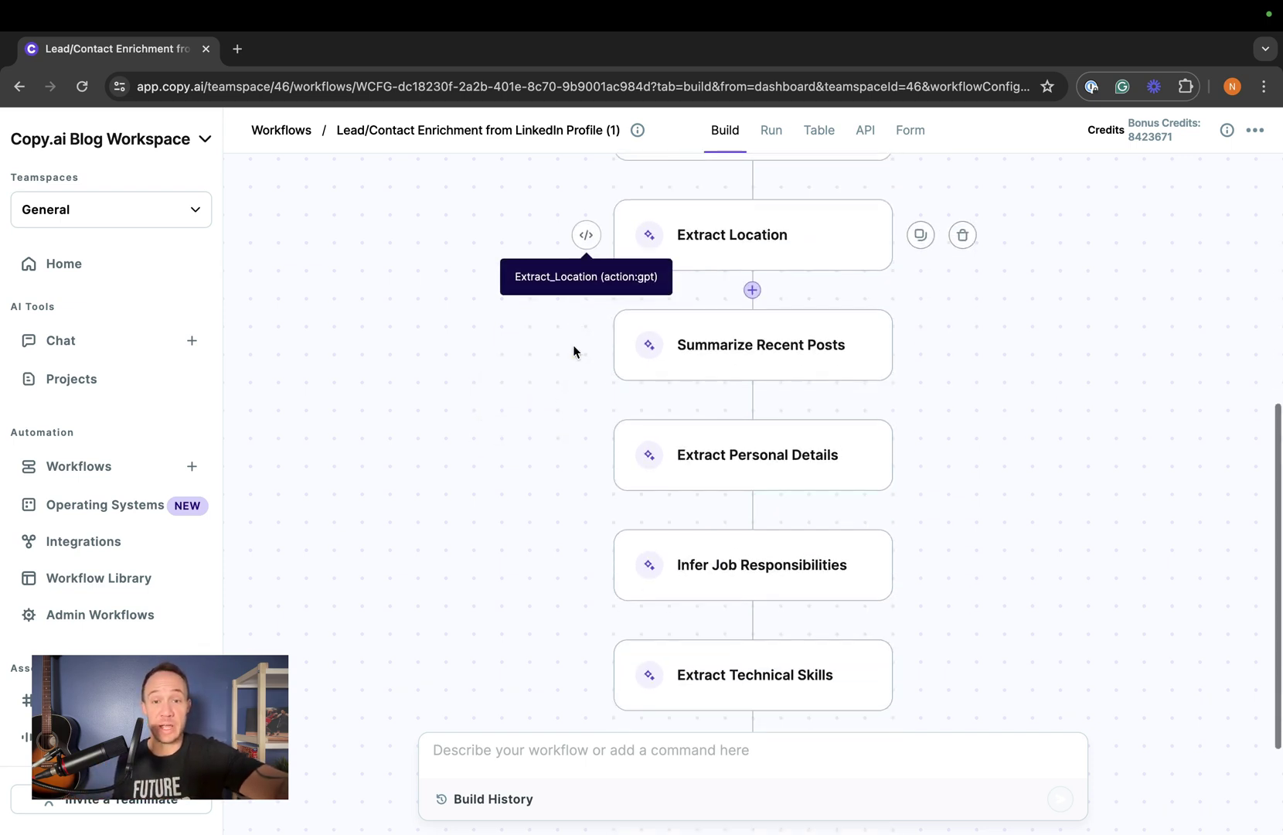
{"action": "scroll", "coordinate": [578, 332], "scroll_direction": "down", "scroll_amount": 3}
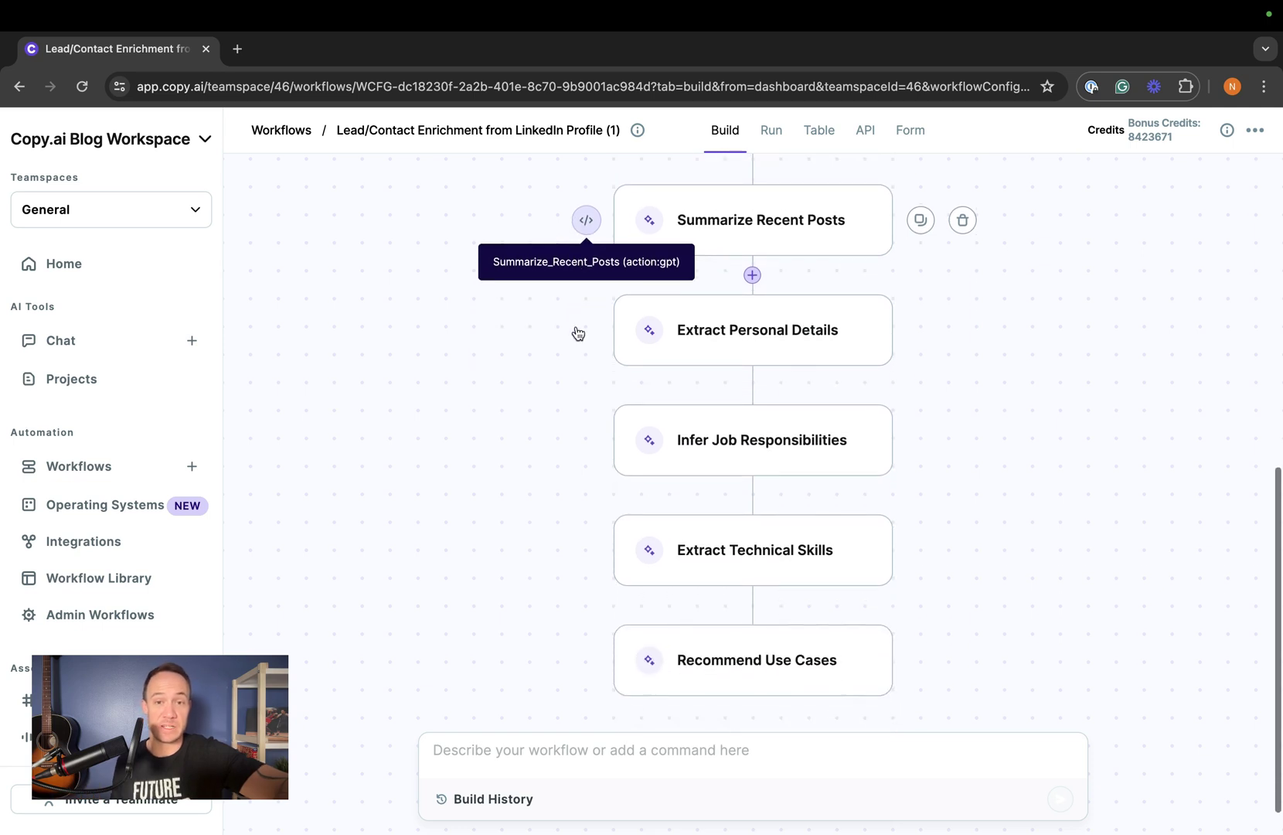
{"action": "scroll", "coordinate": [581, 333], "scroll_direction": "down", "scroll_amount": 1}
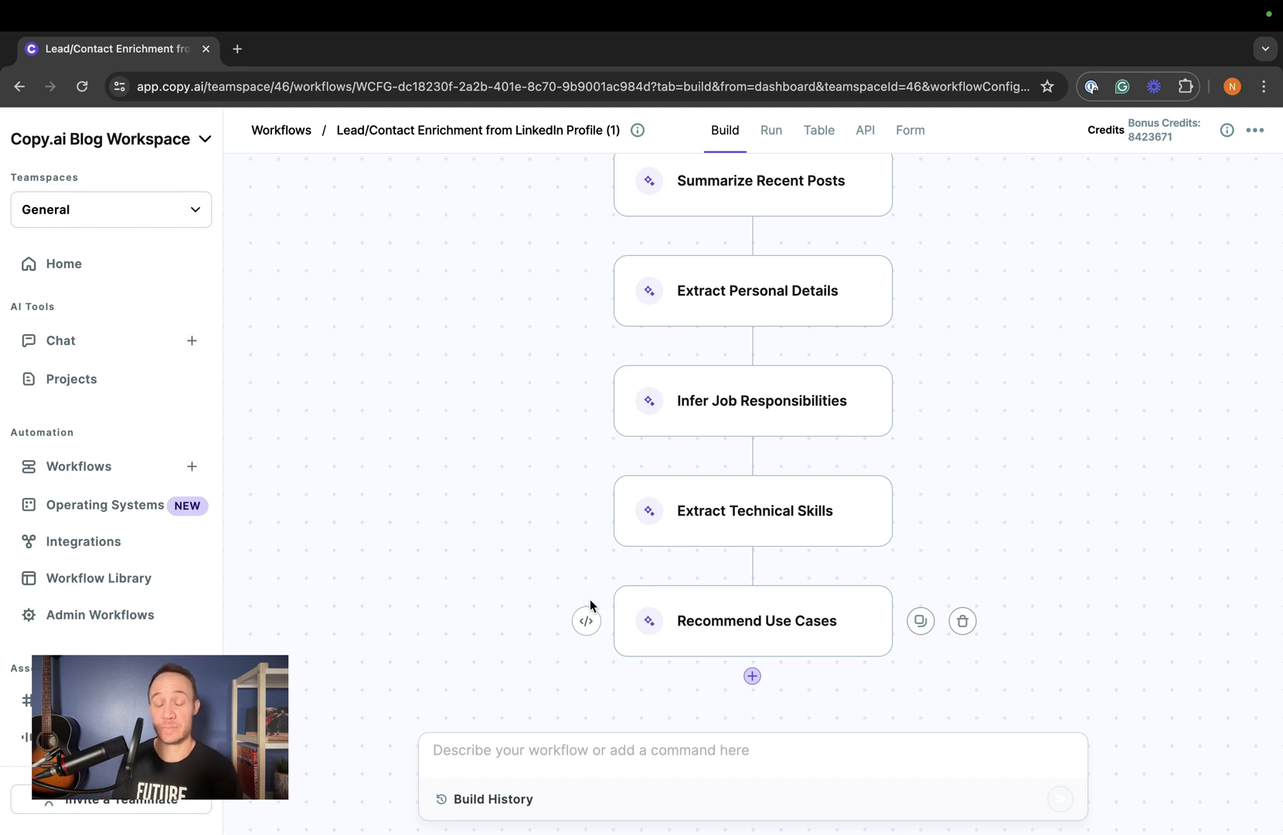
{"action": "scroll", "coordinate": [589, 603], "scroll_direction": "up", "scroll_amount": 8}
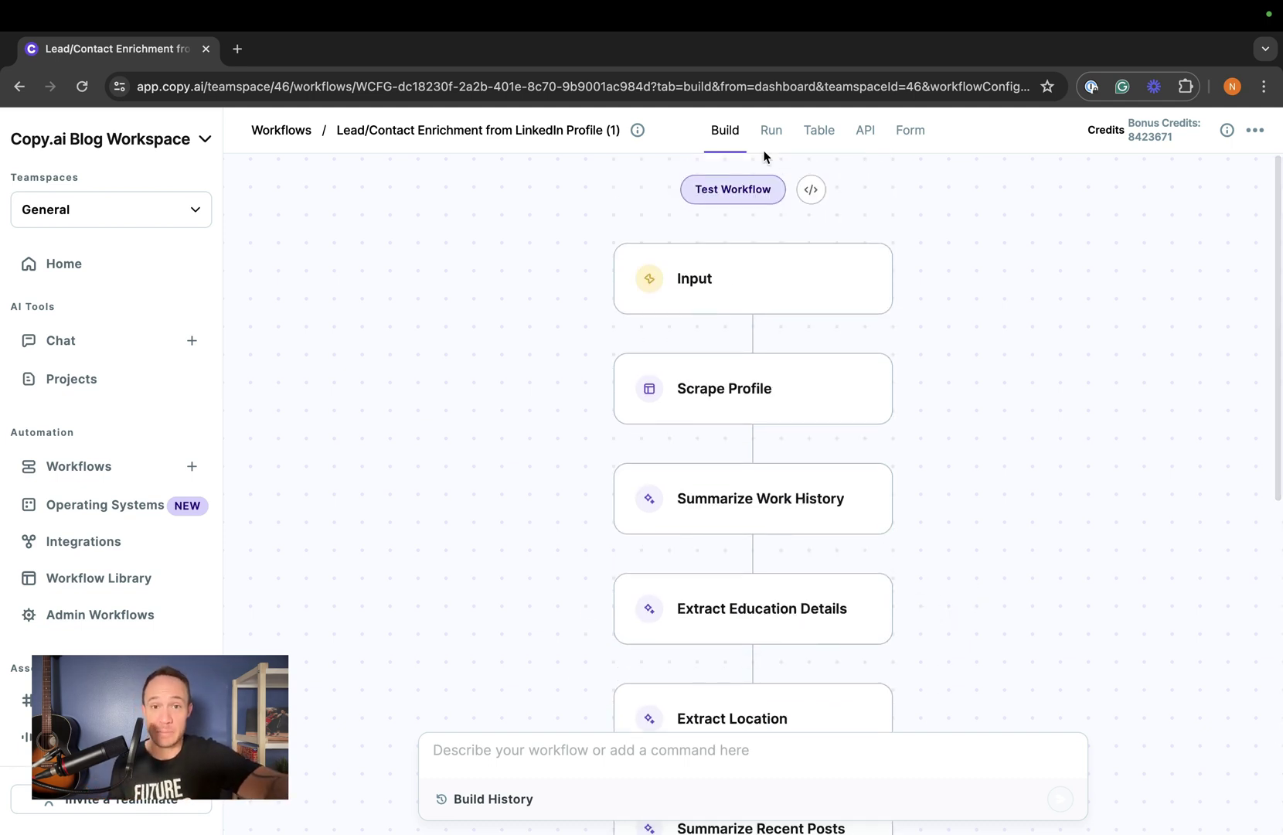
- Open the Test Workflow panel and select the LinkedIn profile URL test input
{"action": "left_click", "coordinate": [746, 189]}
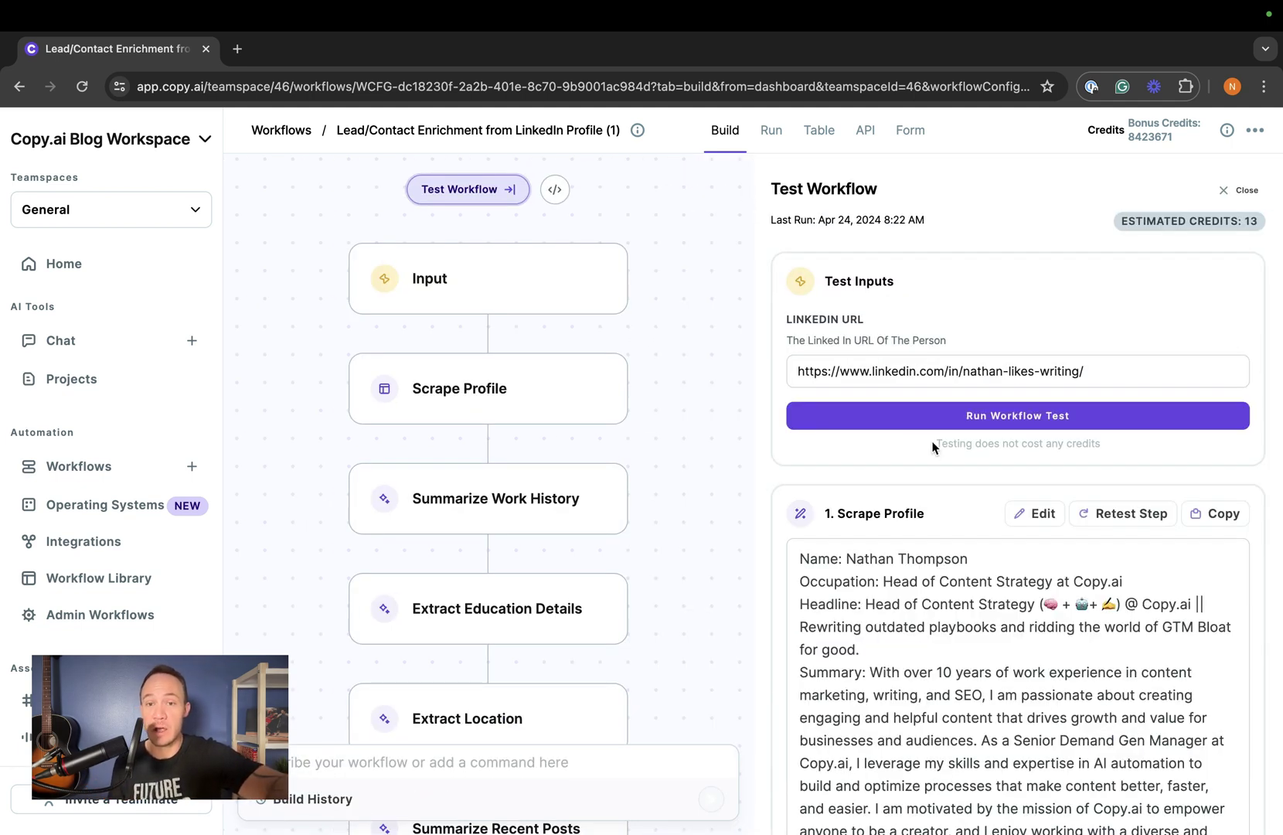
{"action": "triple_click", "coordinate": [928, 371]}
{"action": "scroll", "coordinate": [860, 491], "scroll_direction": "down", "scroll_amount": 6}
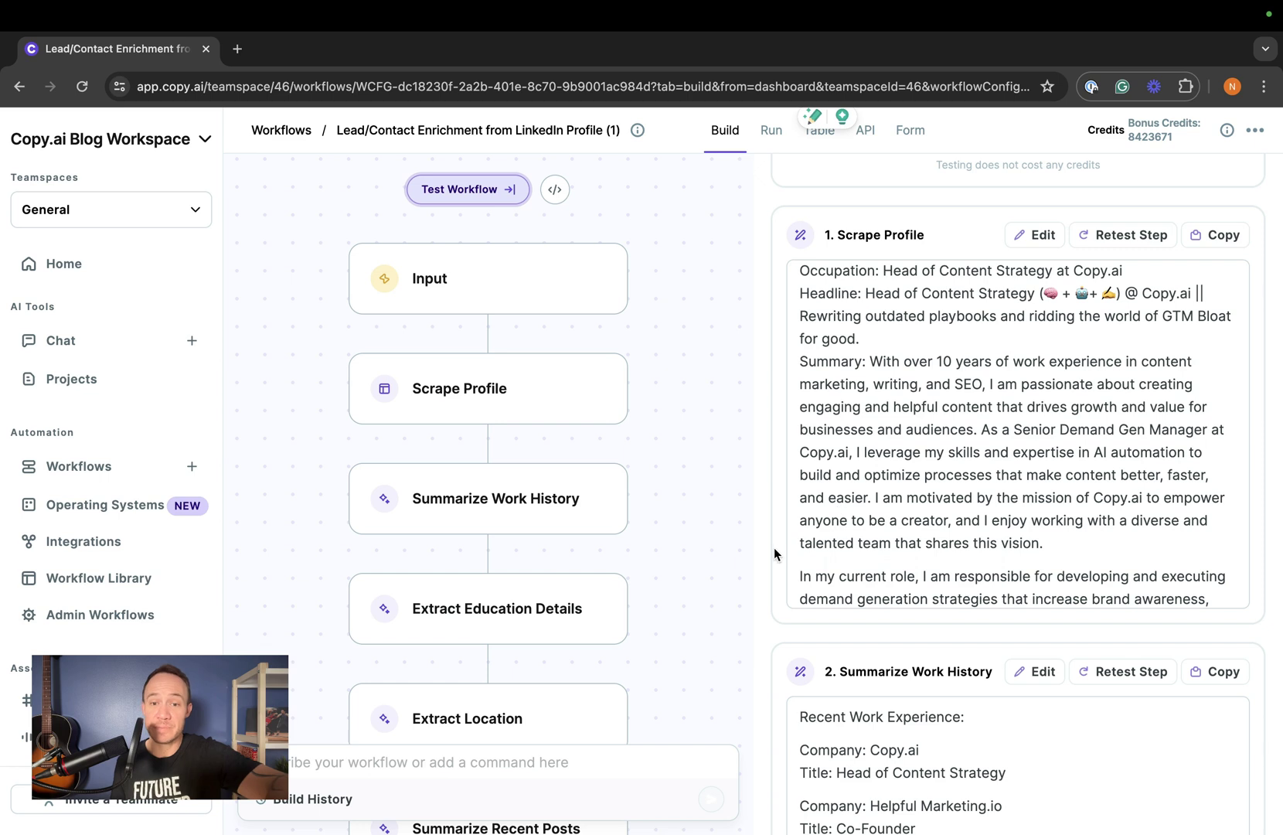
- Scroll the test output through personal details and technical skills down to Infer Job Responsibilities
{"action": "scroll", "coordinate": [773, 547], "scroll_direction": "down", "scroll_amount": 7}
{"action": "scroll", "coordinate": [774, 534], "scroll_direction": "down", "scroll_amount": 10}
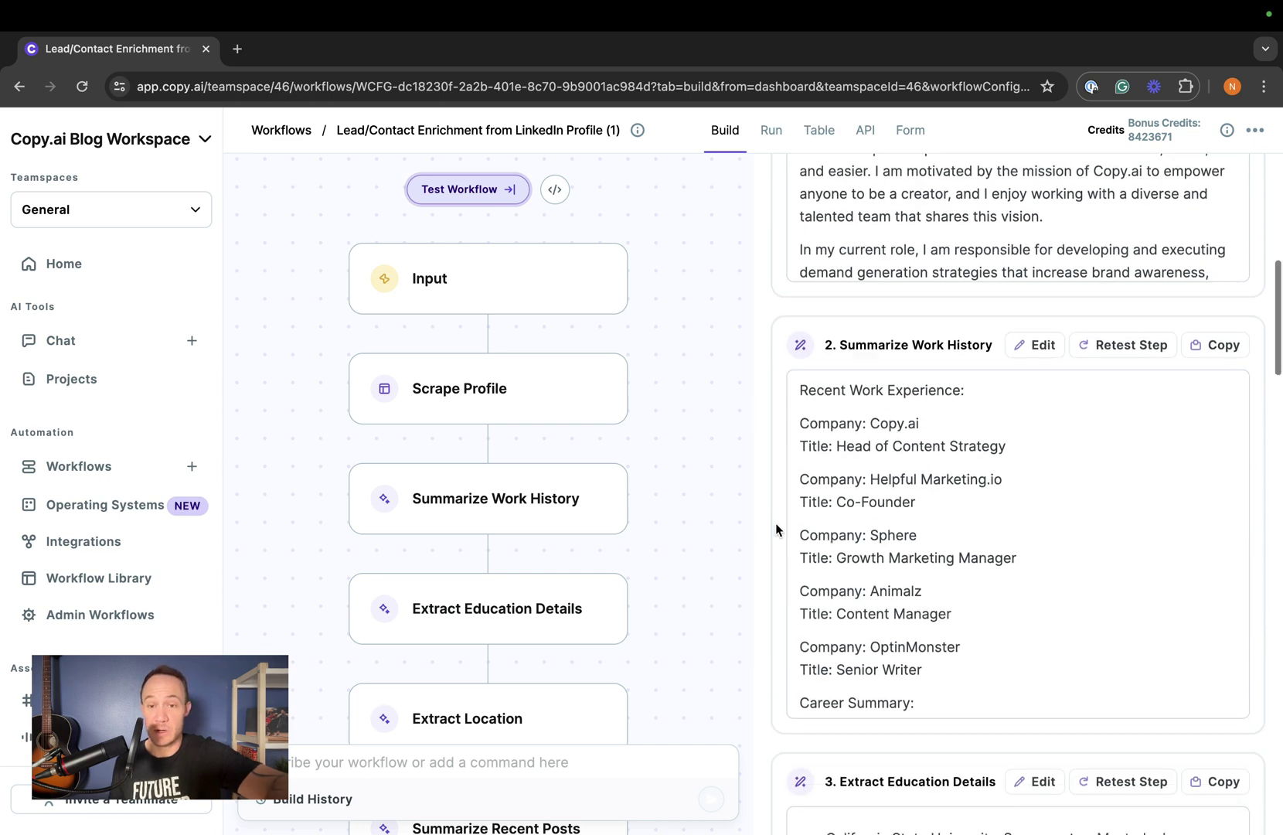
{"action": "scroll", "coordinate": [776, 527], "scroll_direction": "down", "scroll_amount": 6}
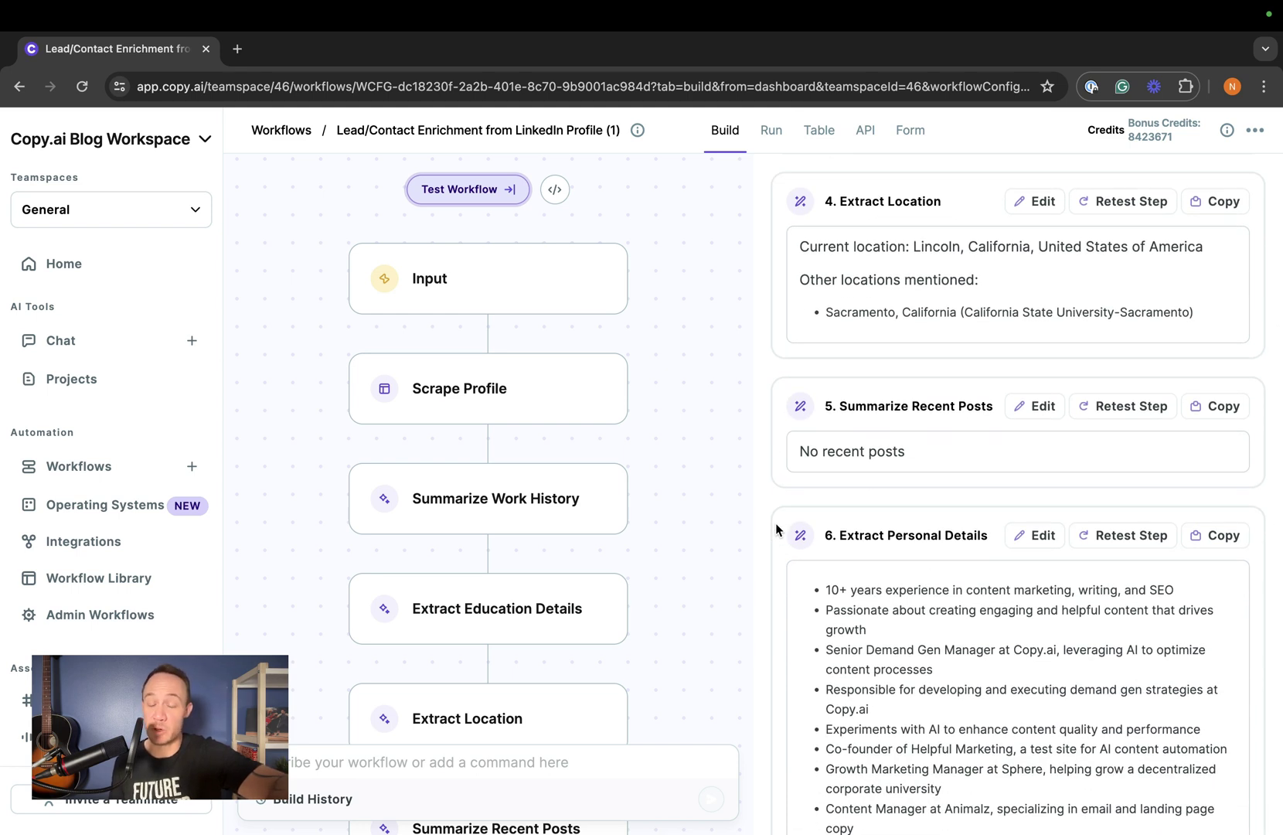
{"action": "scroll", "coordinate": [776, 528], "scroll_direction": "down", "scroll_amount": 6}
{"action": "scroll", "coordinate": [775, 522], "scroll_direction": "down", "scroll_amount": 2}
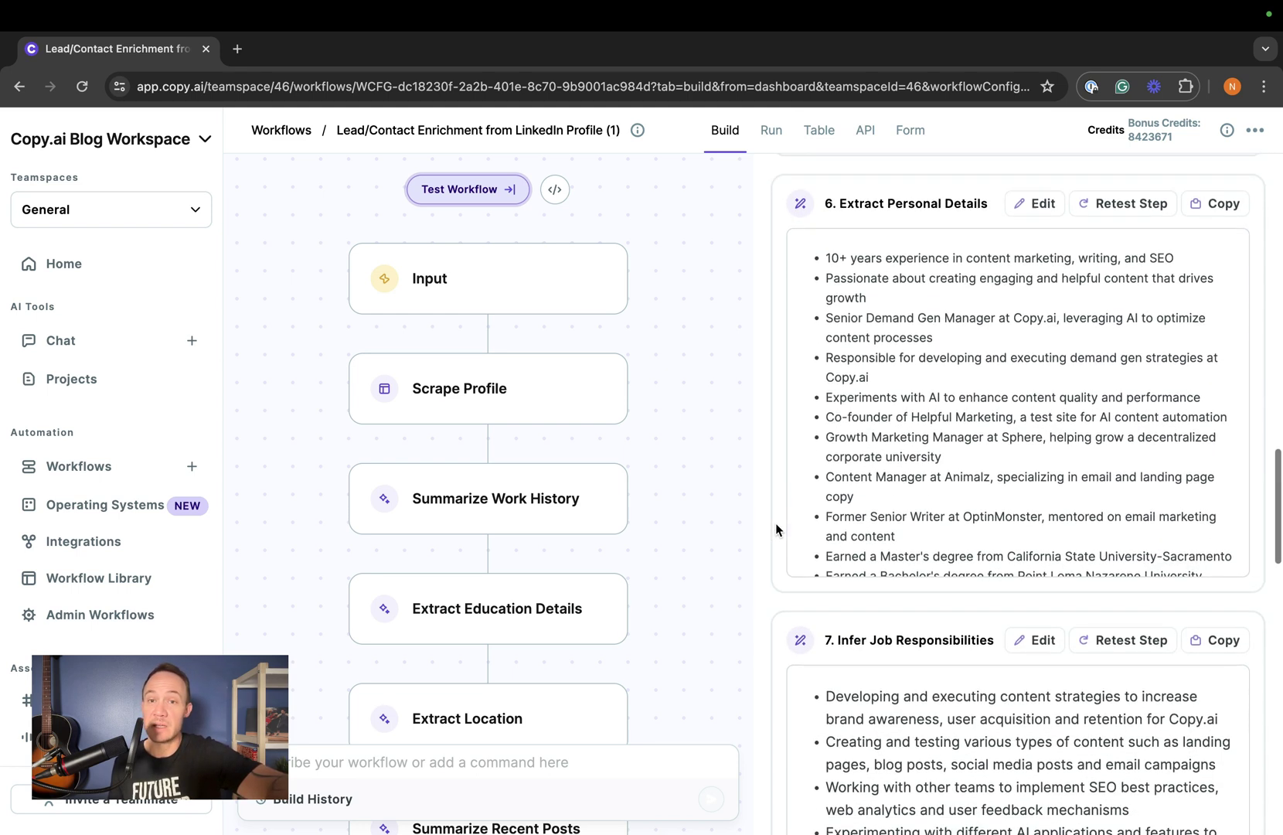
{"action": "scroll", "coordinate": [820, 408], "scroll_direction": "down", "scroll_amount": 2}
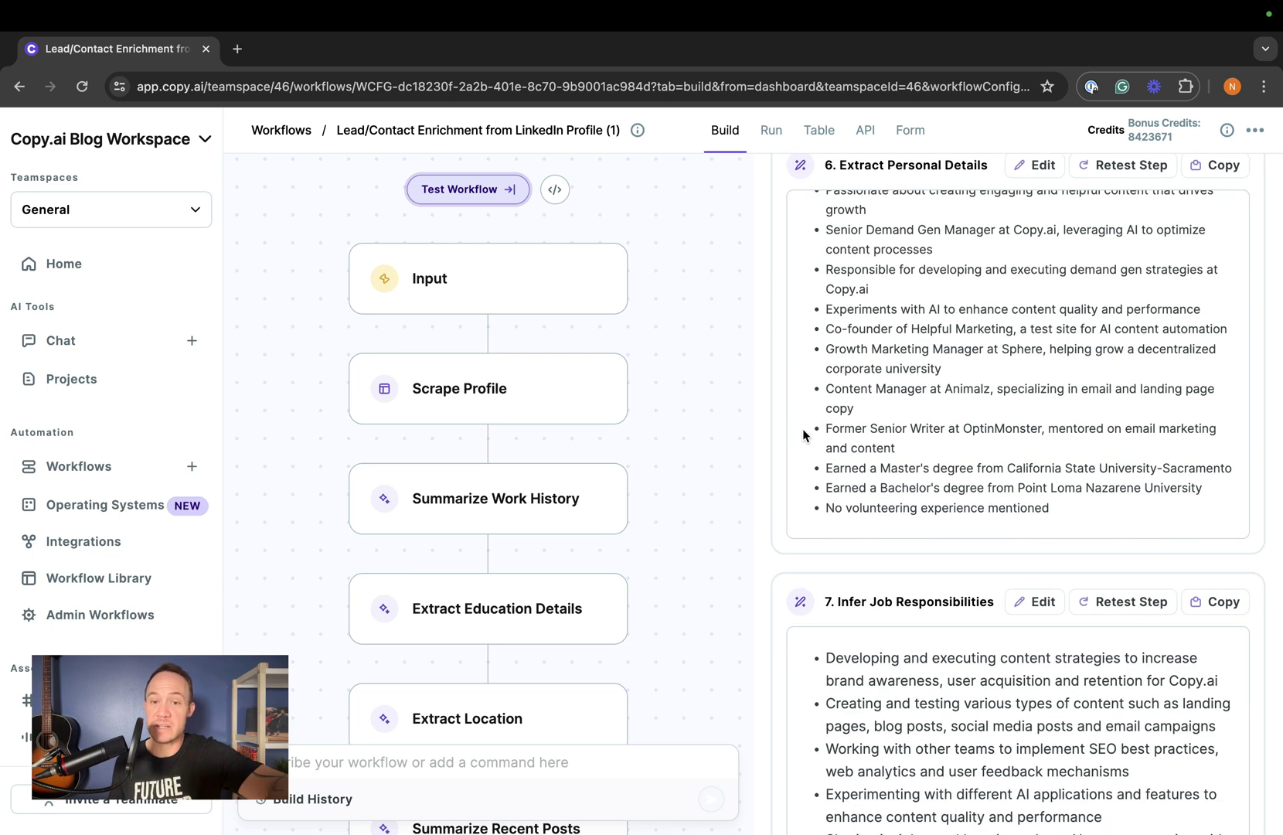
{"action": "scroll", "coordinate": [804, 433], "scroll_direction": "down", "scroll_amount": 7}
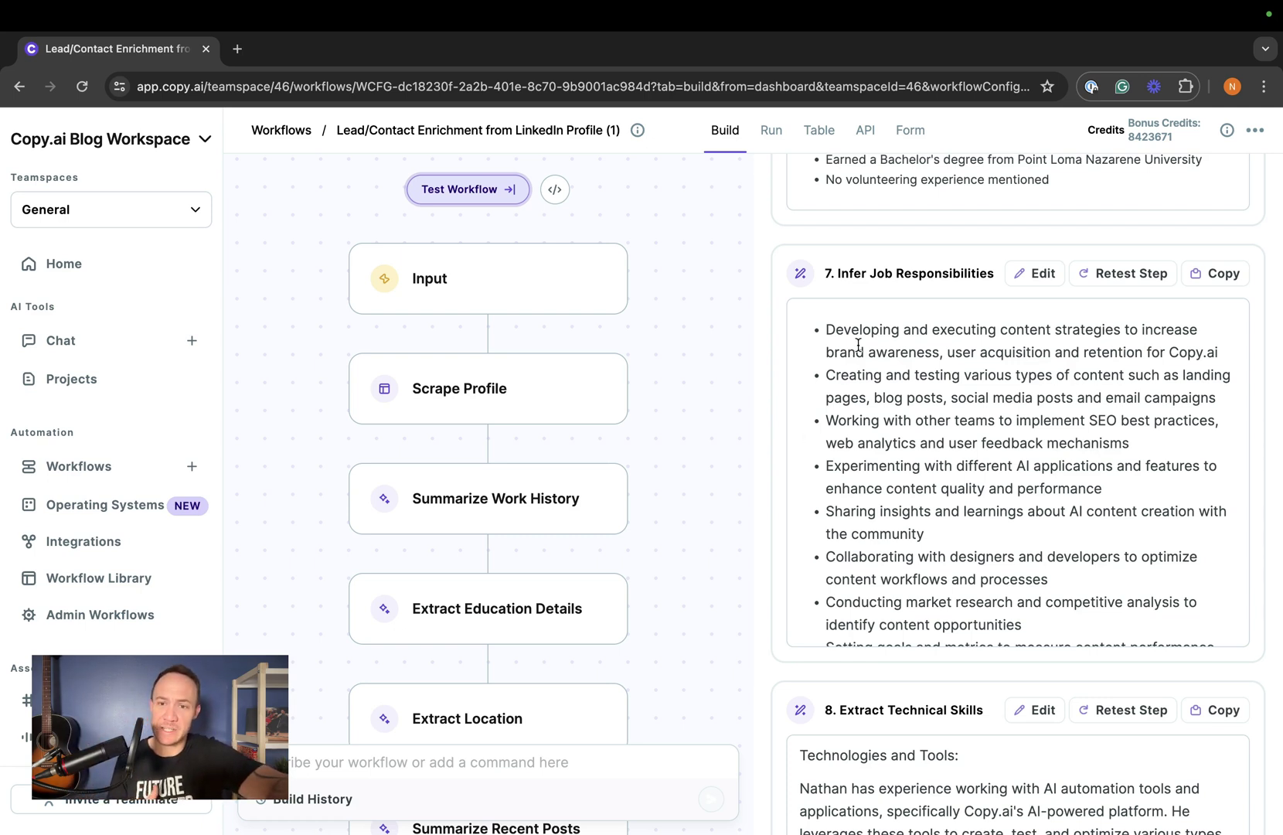
{"action": "scroll", "coordinate": [950, 332], "scroll_direction": "down", "scroll_amount": 1}
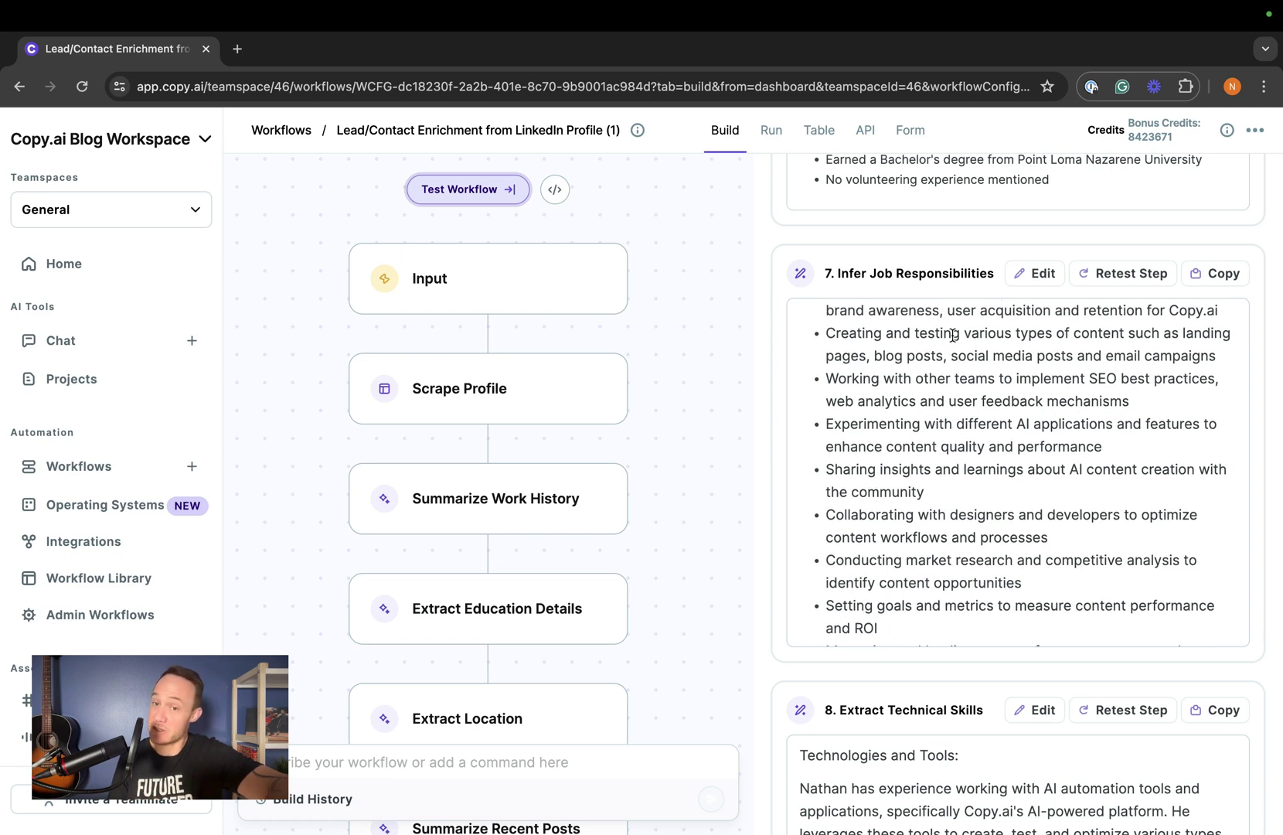
{"action": "scroll", "coordinate": [953, 334], "scroll_direction": "down", "scroll_amount": 3}
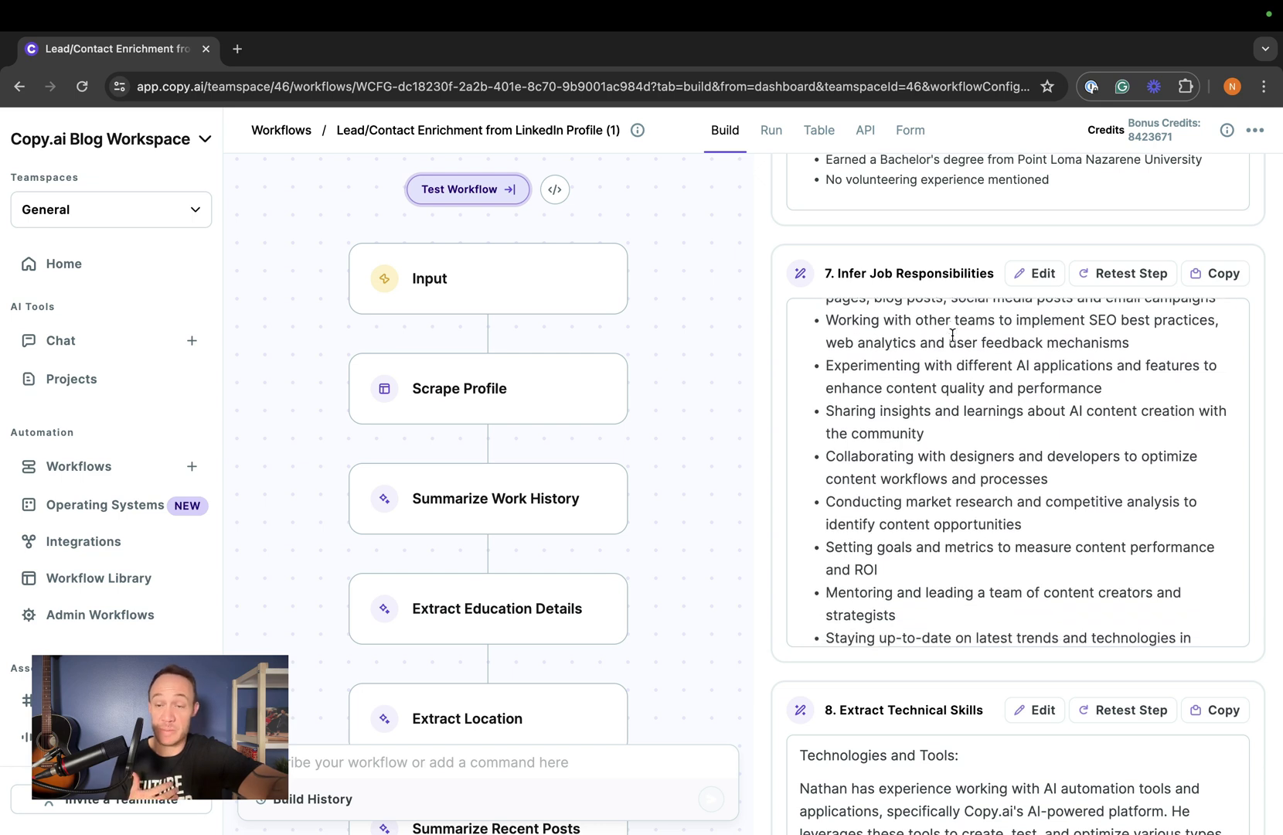
{"action": "scroll", "coordinate": [952, 334], "scroll_direction": "down", "scroll_amount": 4}
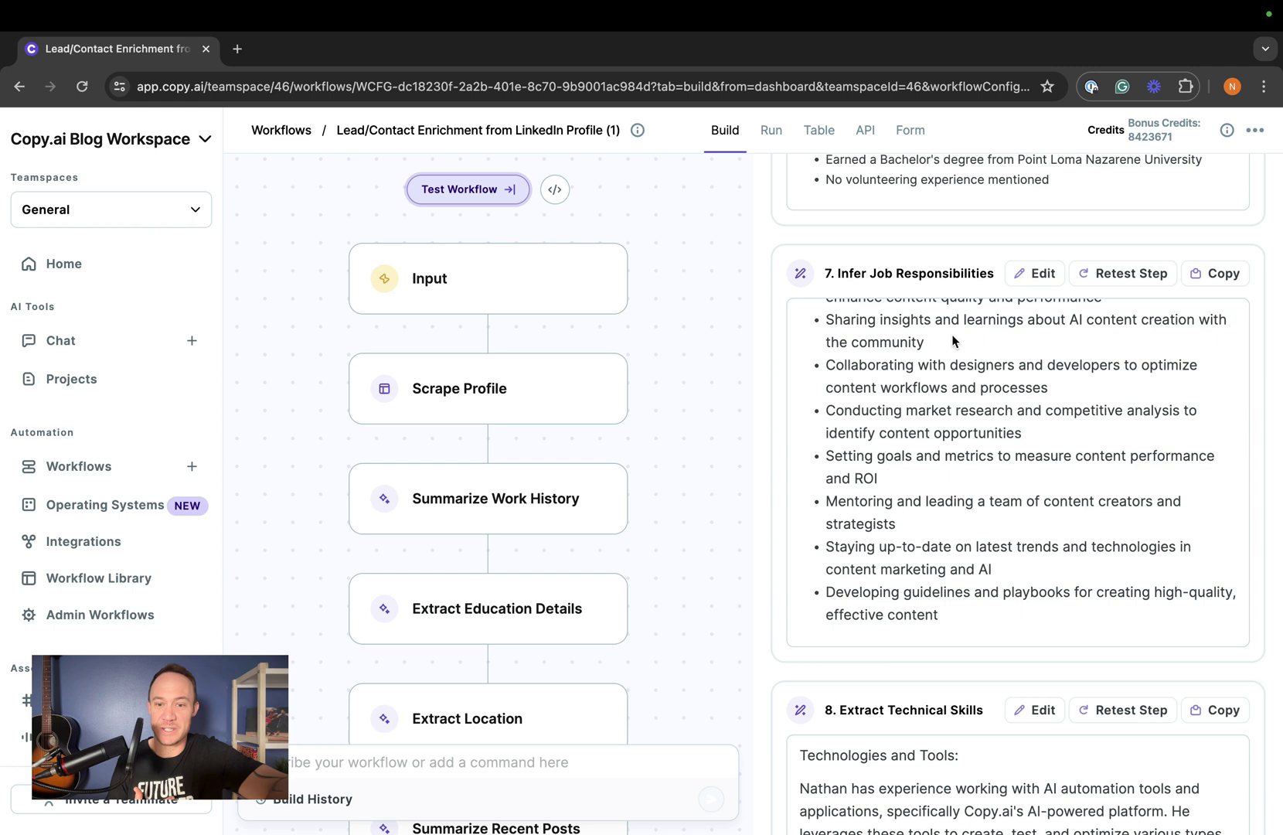
{"action": "scroll", "coordinate": [881, 657], "scroll_direction": "down", "scroll_amount": 6}
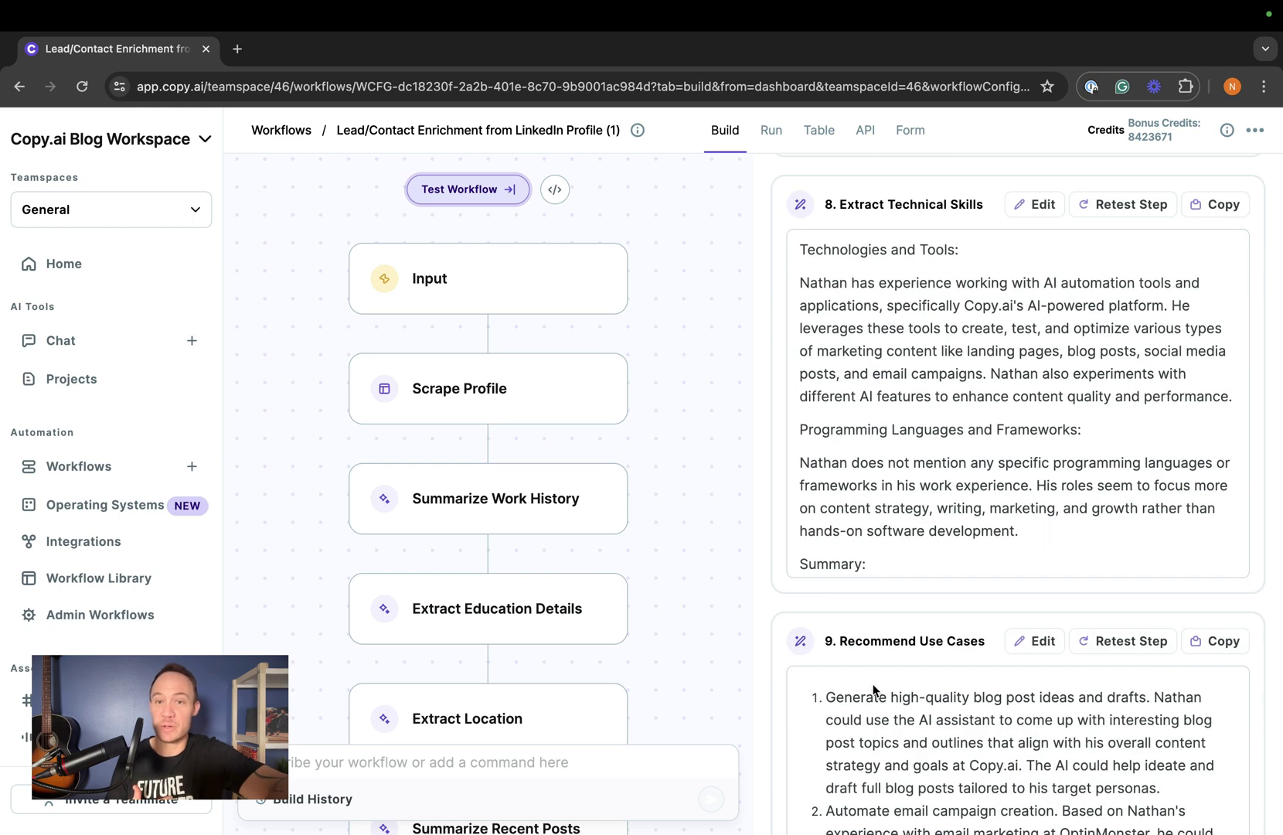
{"action": "scroll", "coordinate": [900, 388], "scroll_direction": "down", "scroll_amount": 3}
{"action": "double_click", "coordinate": [889, 378]}
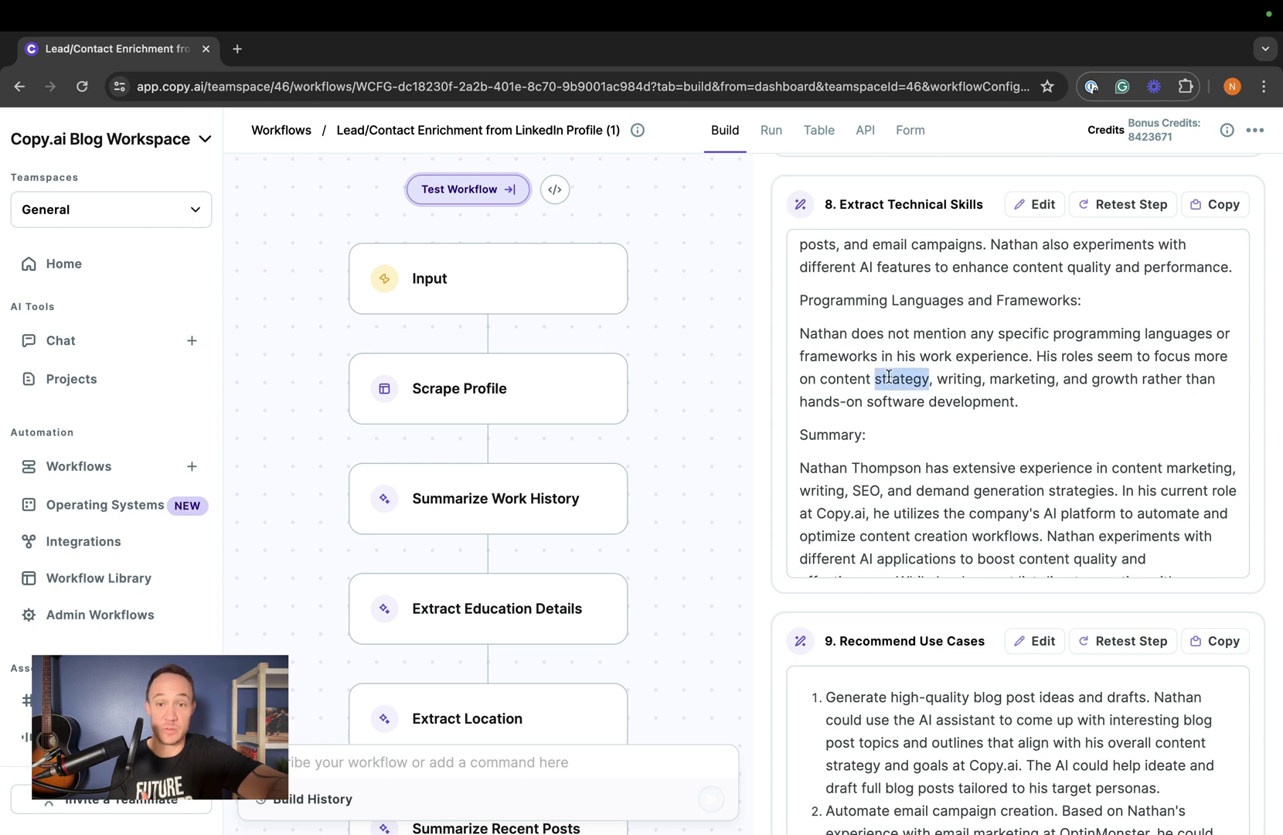
{"action": "triple_click", "coordinate": [889, 377]}
{"action": "scroll", "coordinate": [888, 378], "scroll_direction": "down", "scroll_amount": 2}
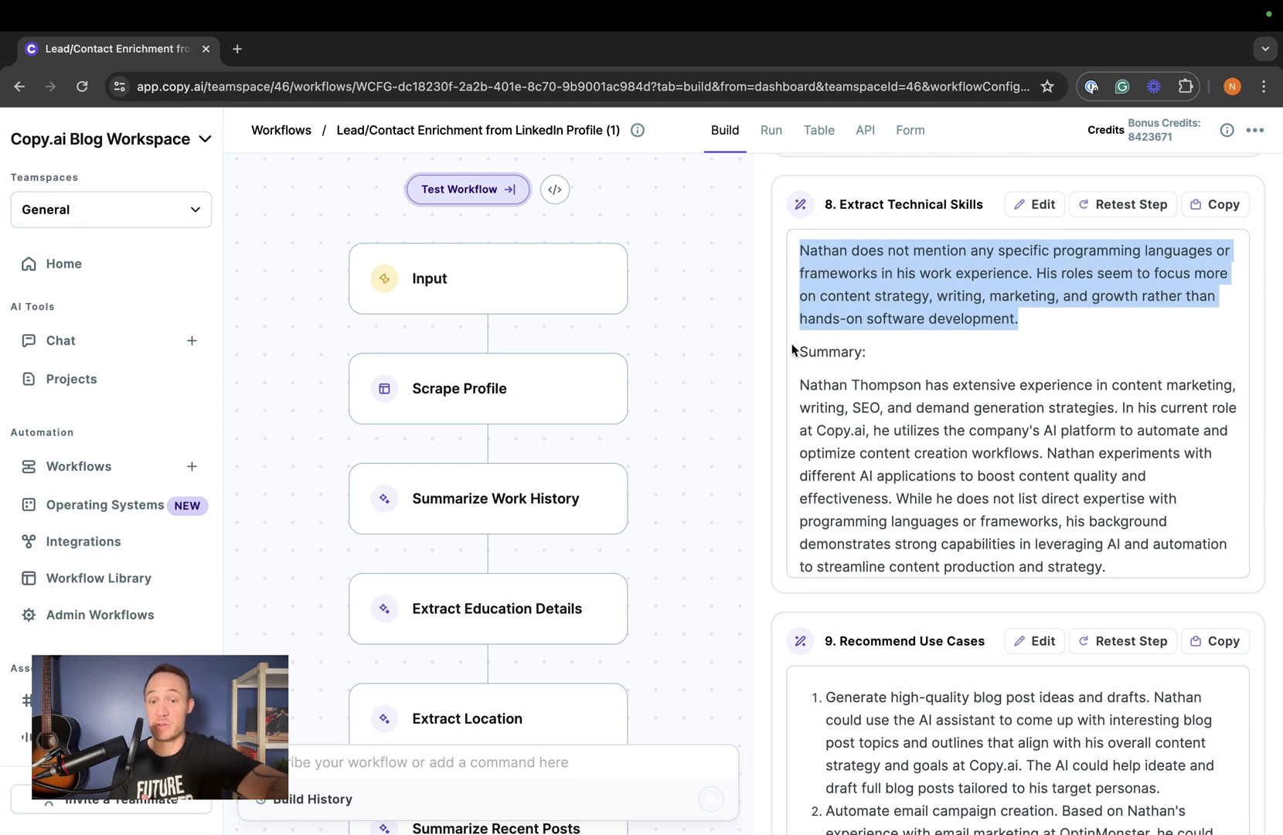
{"action": "scroll", "coordinate": [793, 343], "scroll_direction": "down", "scroll_amount": 6}
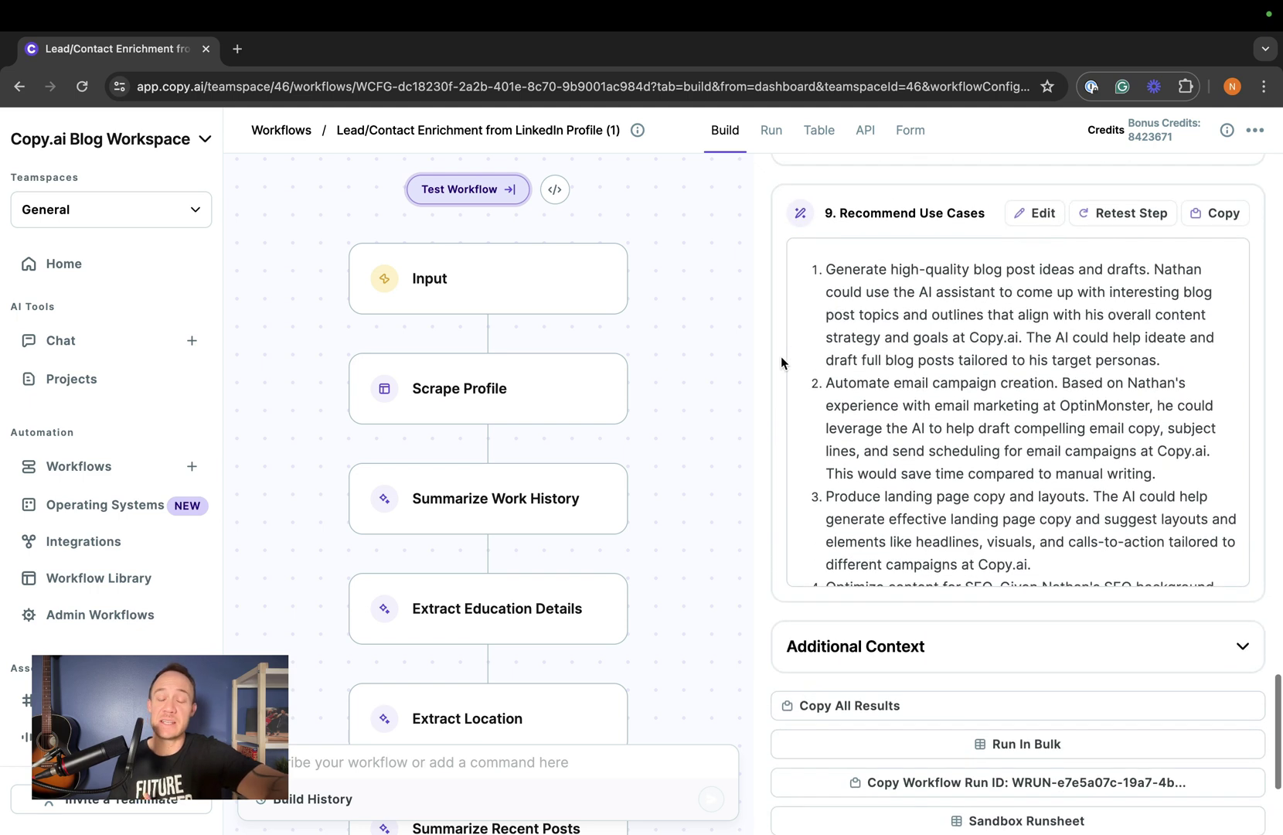
{"action": "scroll", "coordinate": [781, 356], "scroll_direction": "down", "scroll_amount": 1}
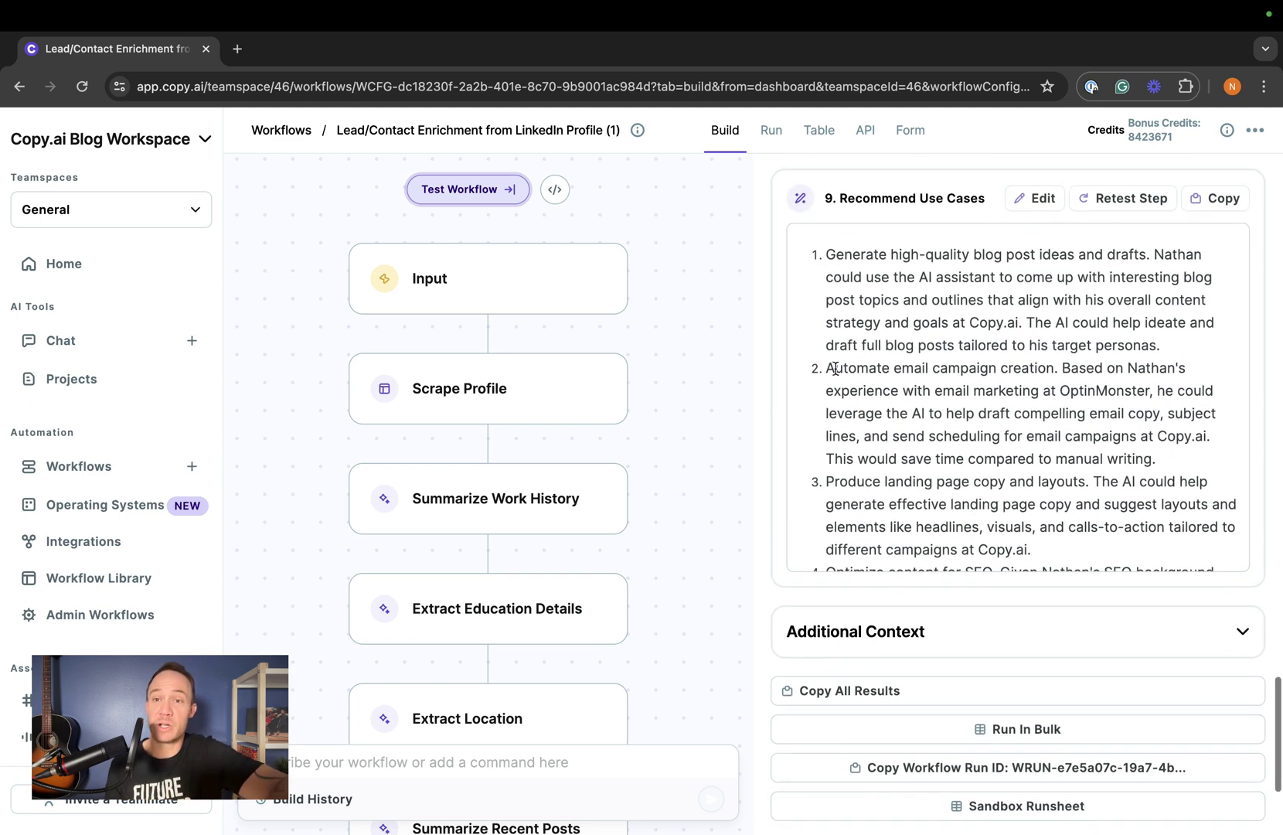
{"action": "scroll", "coordinate": [837, 369], "scroll_direction": "down", "scroll_amount": 1}
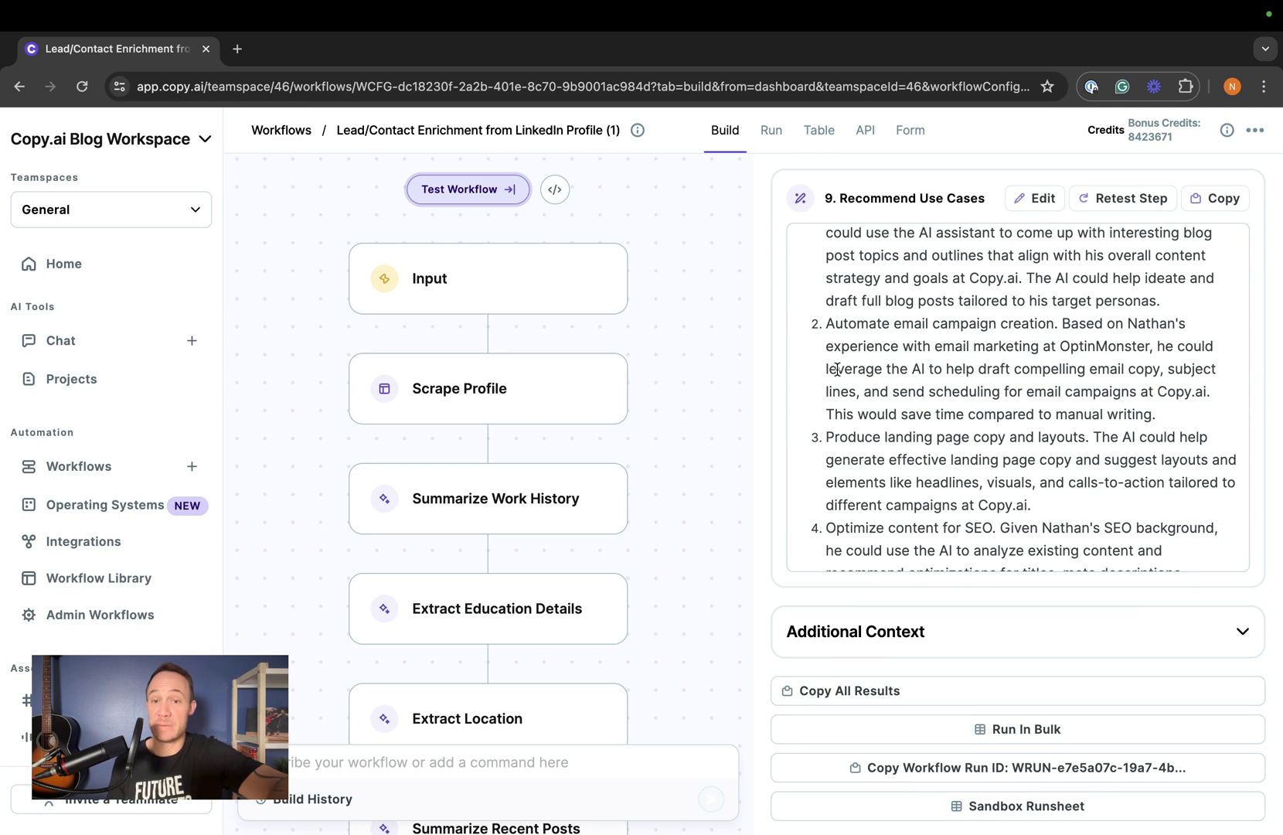
{"action": "scroll", "coordinate": [837, 370], "scroll_direction": "down", "scroll_amount": 3}
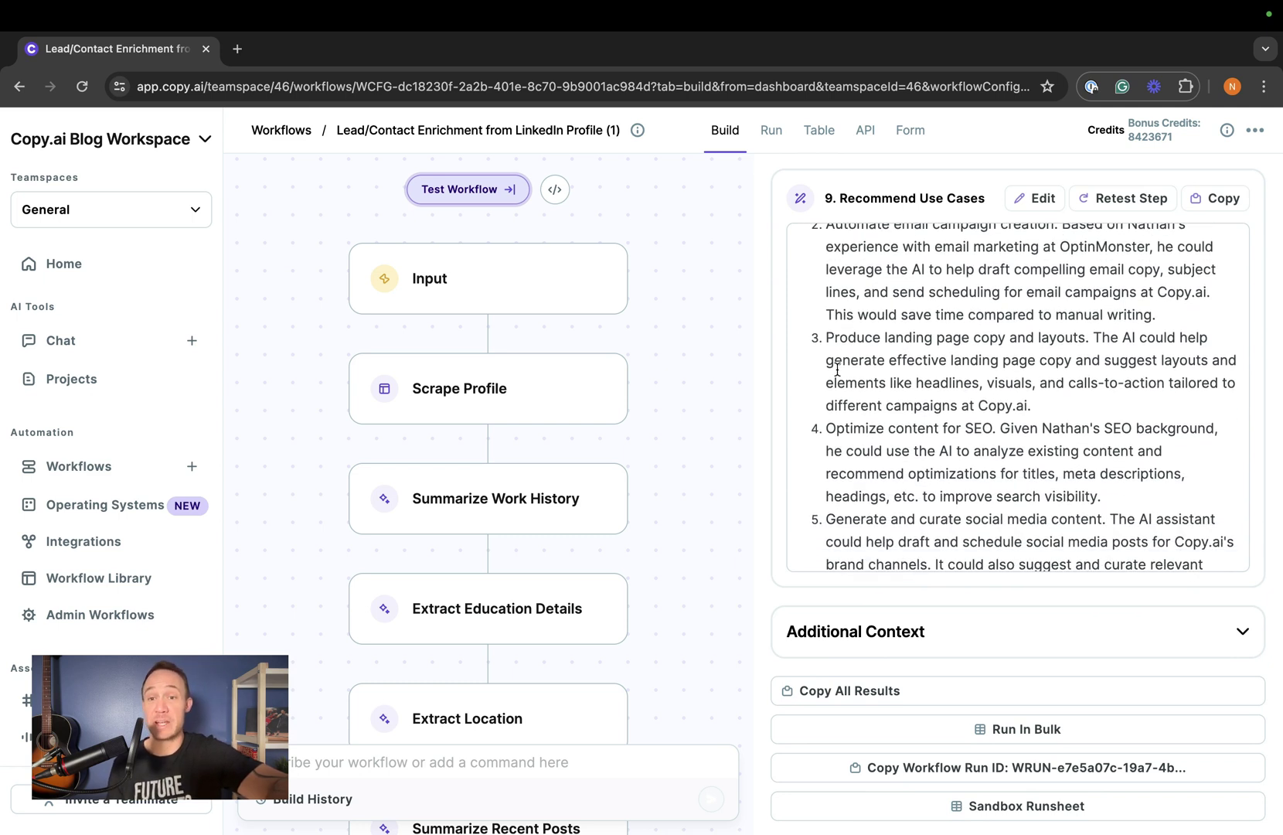
{"action": "scroll", "coordinate": [837, 369], "scroll_direction": "down", "scroll_amount": 3}
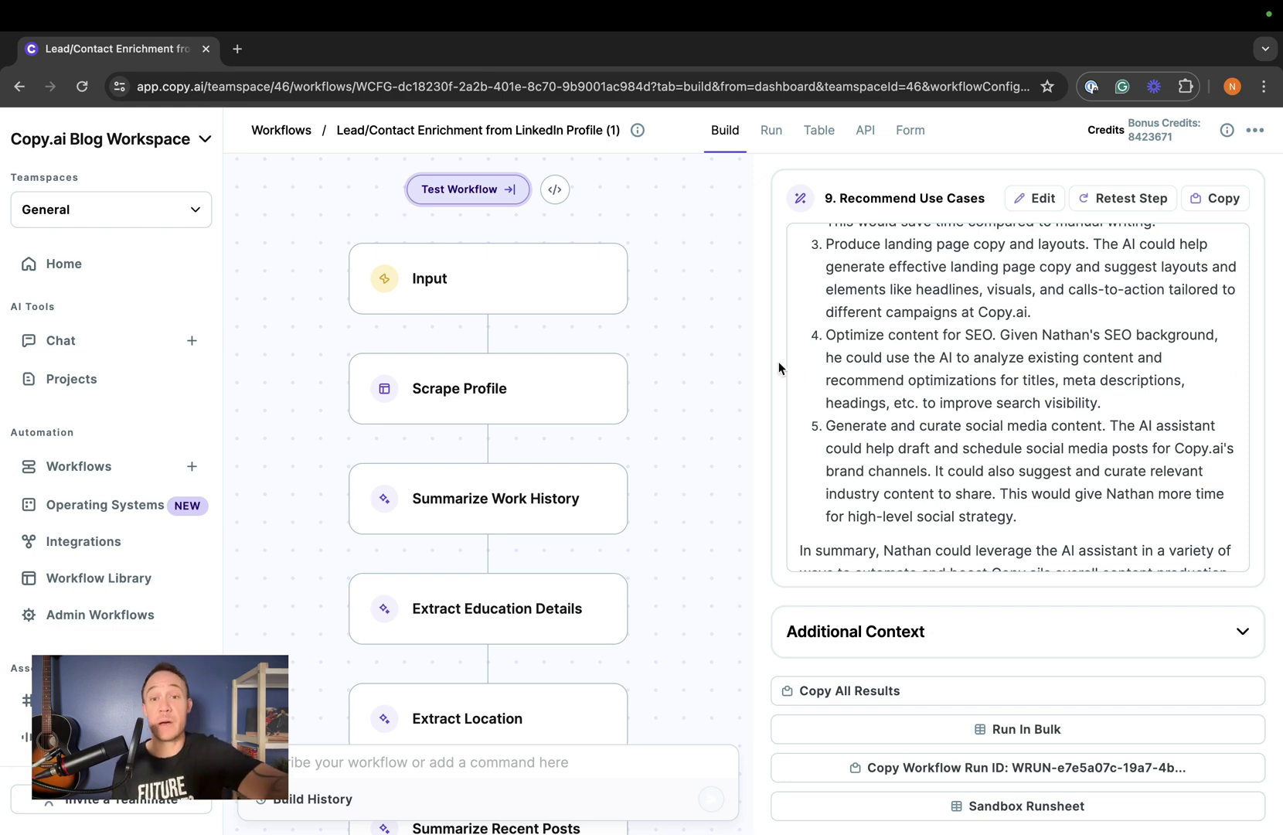
{"action": "scroll", "coordinate": [780, 364], "scroll_direction": "up", "scroll_amount": 15}
{"action": "scroll", "coordinate": [779, 366], "scroll_direction": "up", "scroll_amount": 10}
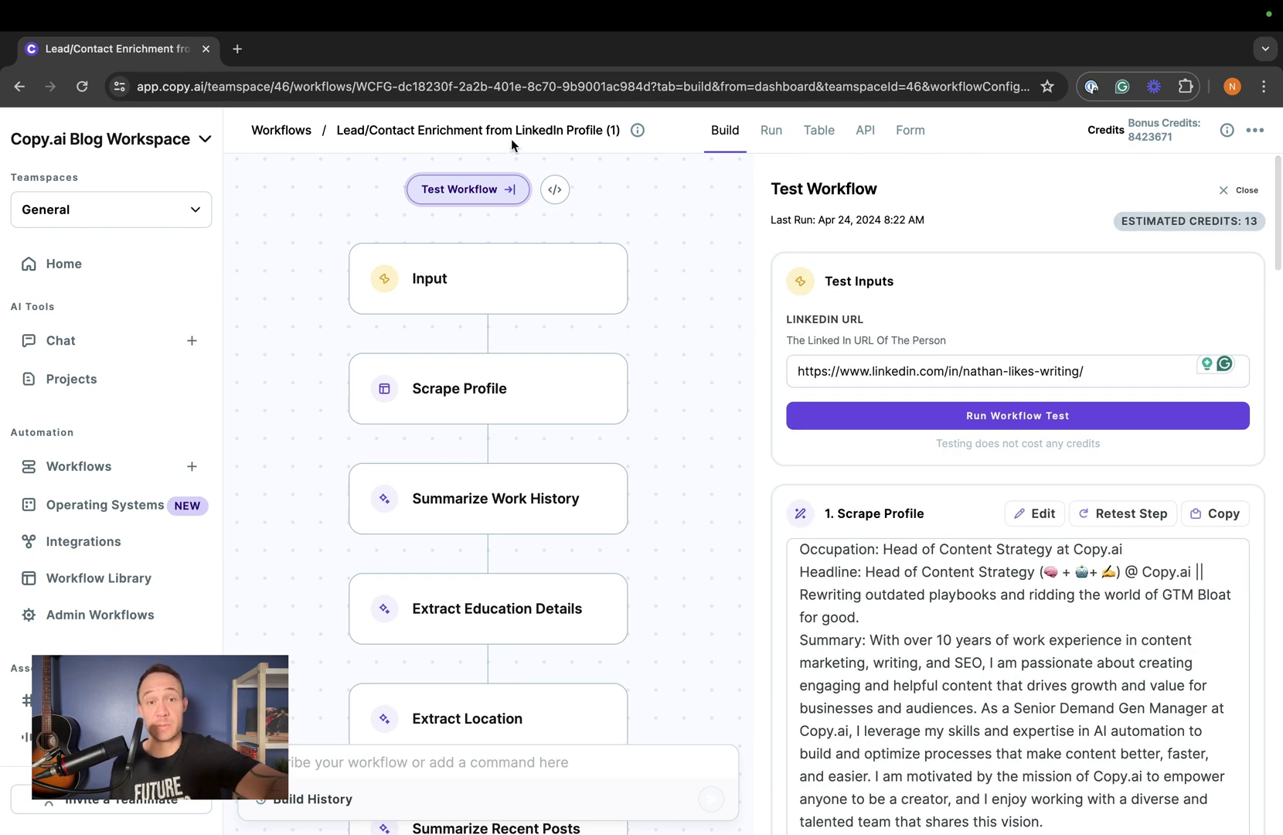